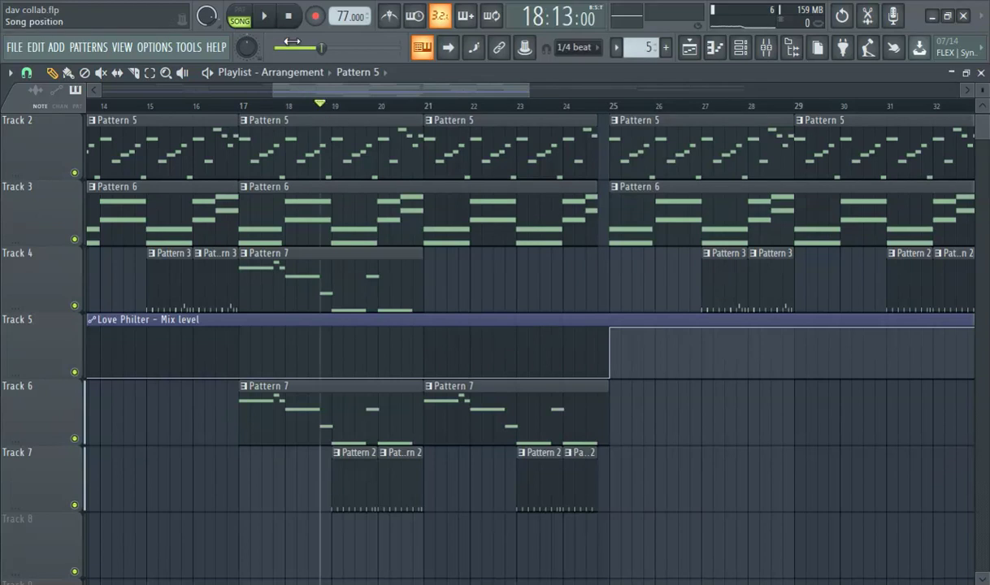
# Step: Play the arrangement from around bar 18 up to bar 25 and examine how the clips on all tracks line up
pyautogui.click(265, 23)
pyautogui.moveTo(356, 92); pyautogui.dragTo(396, 100)
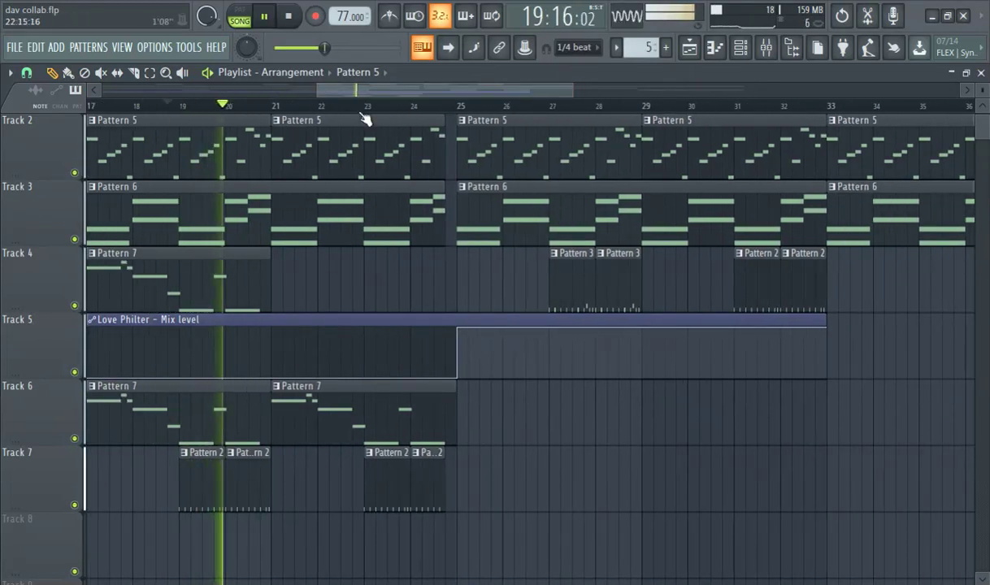
pyautogui.moveTo(340, 90); pyautogui.dragTo(304, 90)
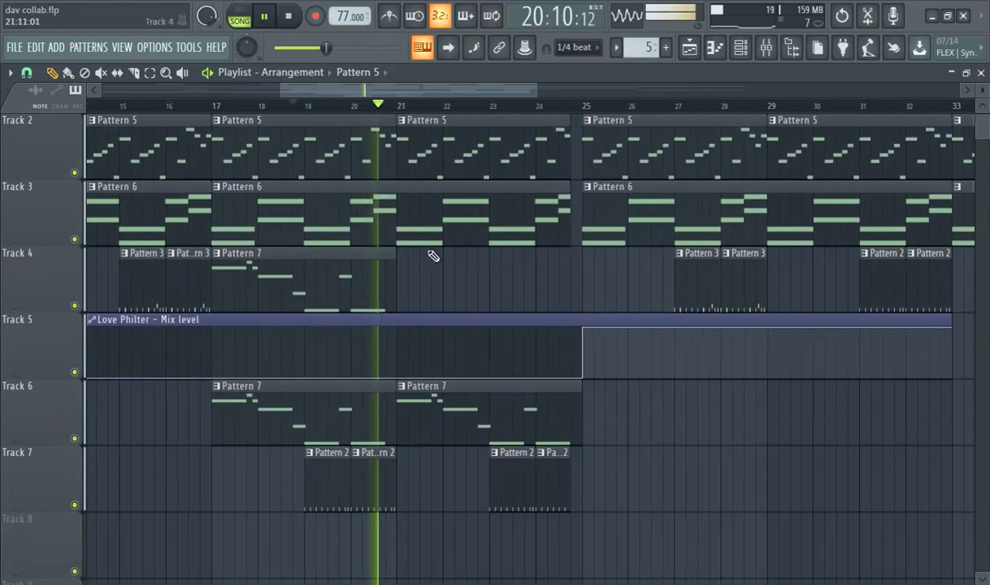
pyautogui.scroll(1, 455, 255)
pyautogui.scroll(-1, 427, 135)
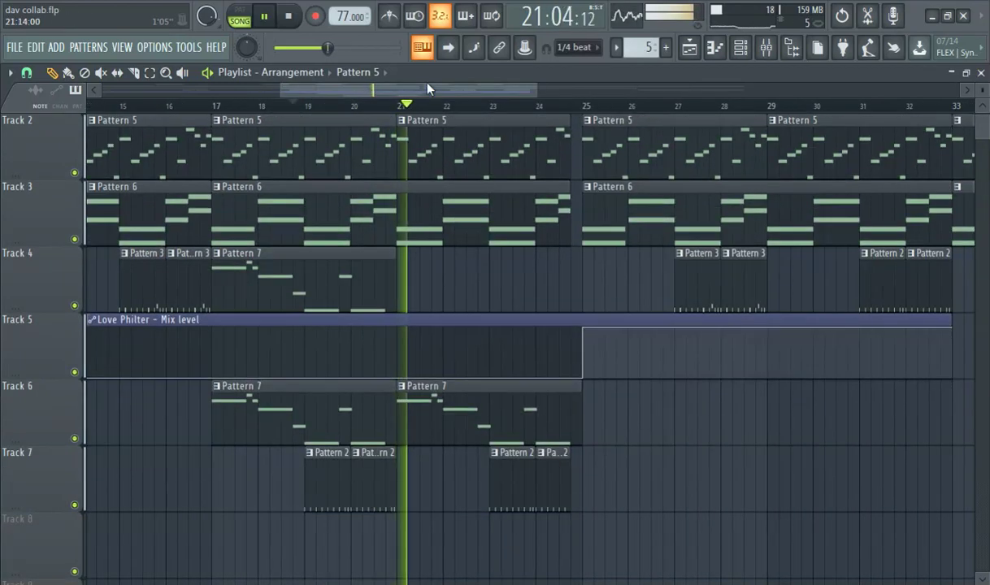
pyautogui.moveTo(421, 94); pyautogui.dragTo(455, 103)
pyautogui.scroll(1, 353, 236)
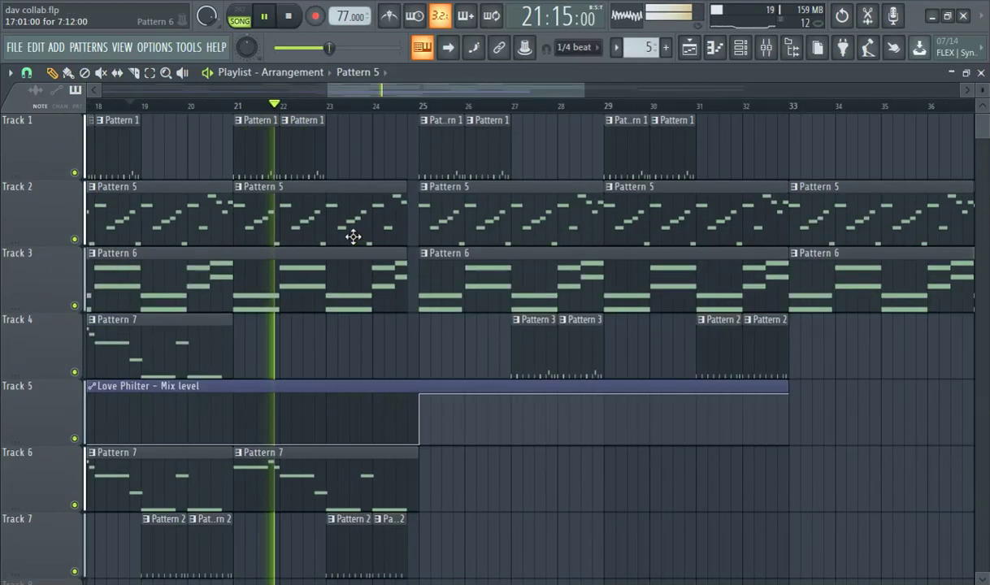
pyautogui.scroll(1, 359, 222)
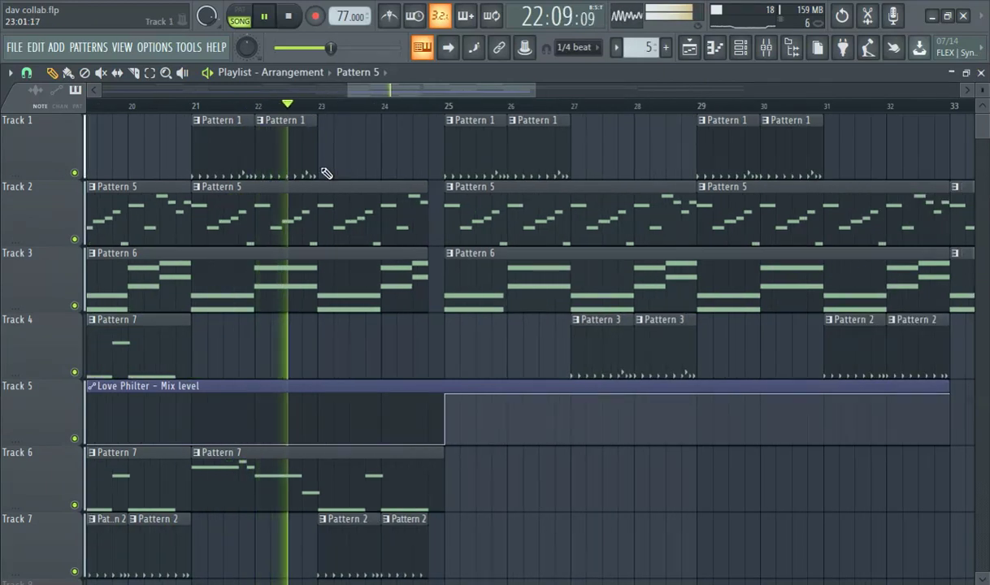
pyautogui.scroll(-2, 411, 261)
pyautogui.scroll(1, 421, 265)
pyautogui.scroll(2, 439, 265)
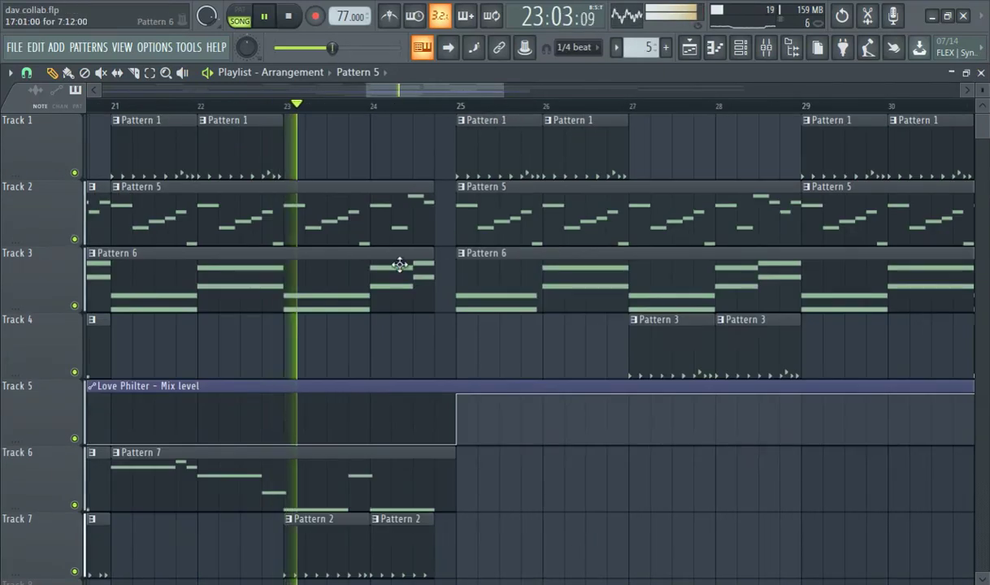
pyautogui.scroll(-1, 350, 248)
pyautogui.scroll(-1, 306, 202)
pyautogui.scroll(-1, 300, 219)
pyautogui.scroll(1, 317, 268)
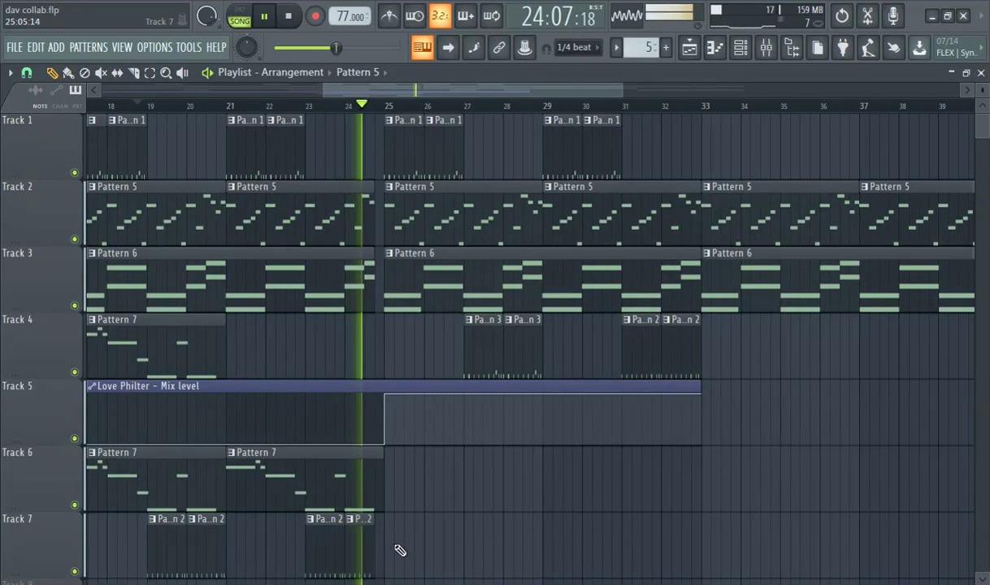
pyautogui.click(264, 17)
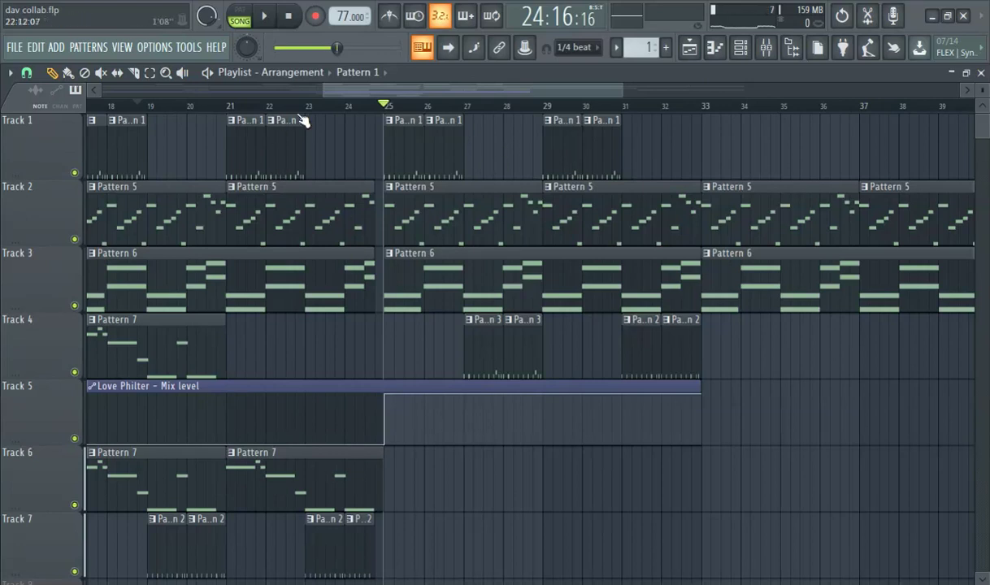
# Step: Bring up the channel rack and clone Pattern 3
pyautogui.click(741, 47)
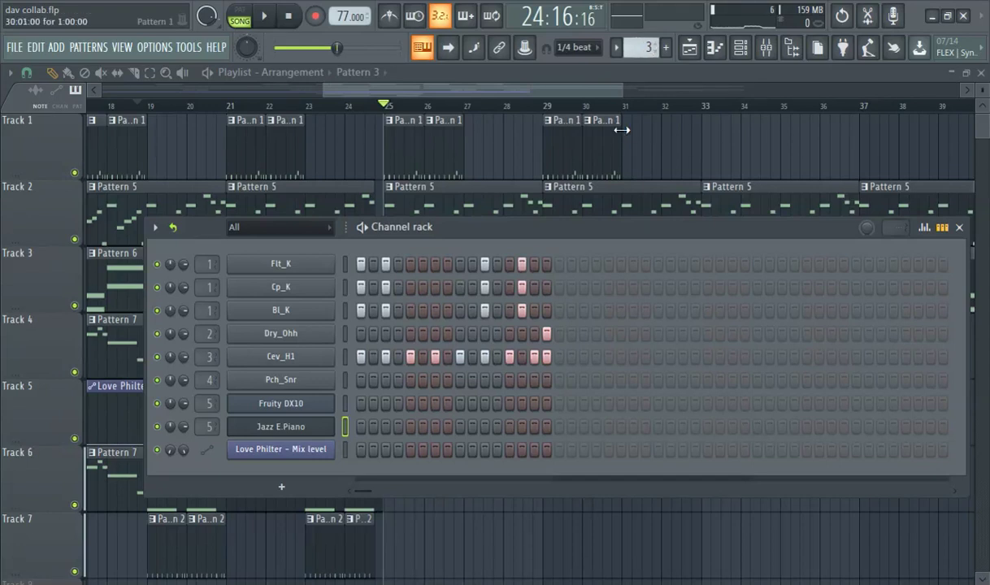
pyautogui.click(647, 48)
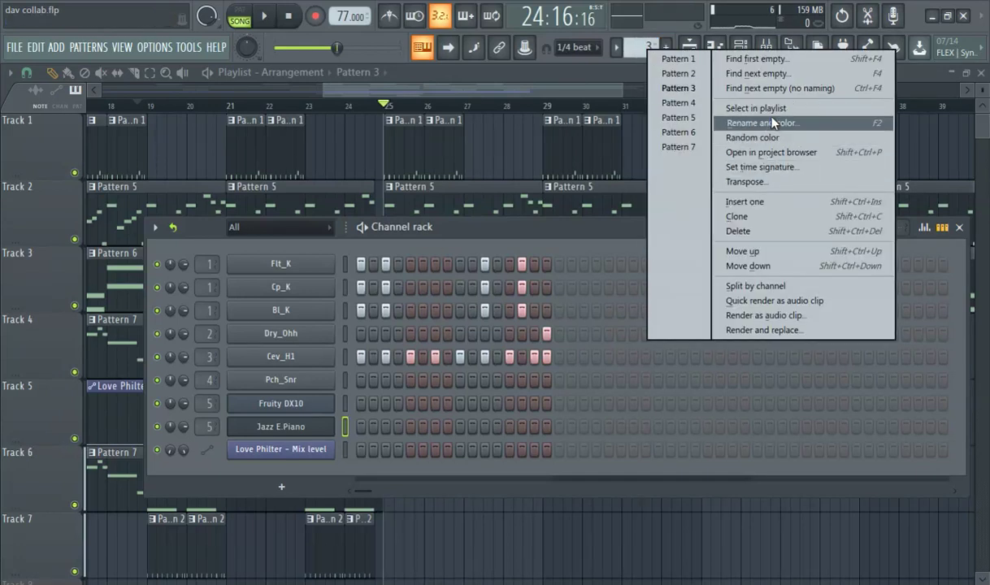
pyautogui.click(736, 216)
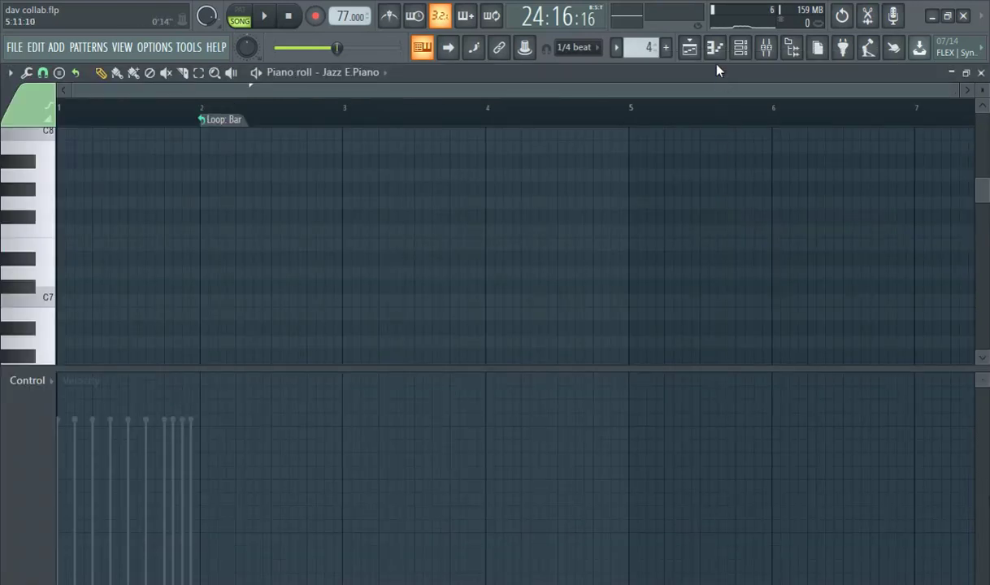
pyautogui.click(650, 49)
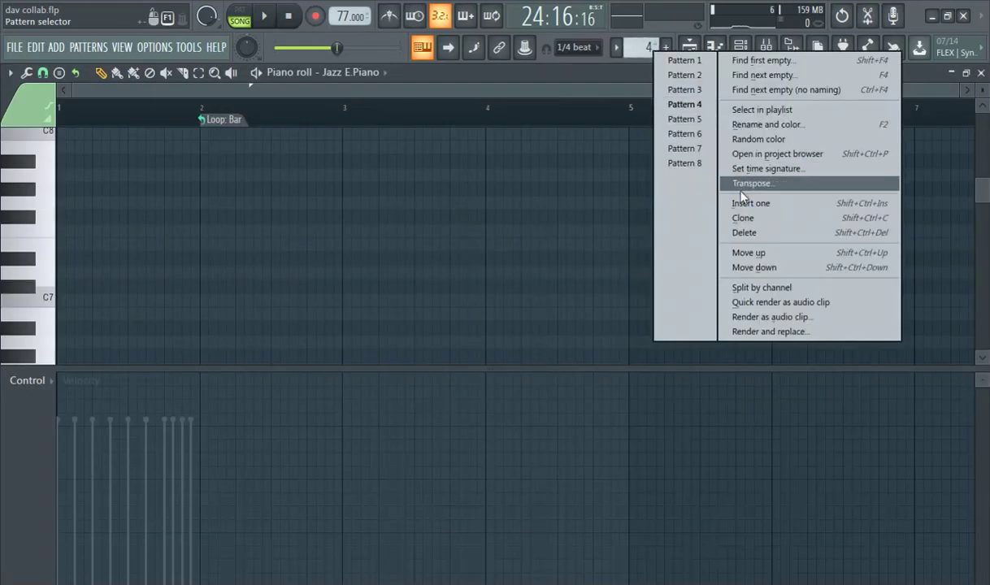
pyautogui.click(596, 80)
pyautogui.click(576, 134)
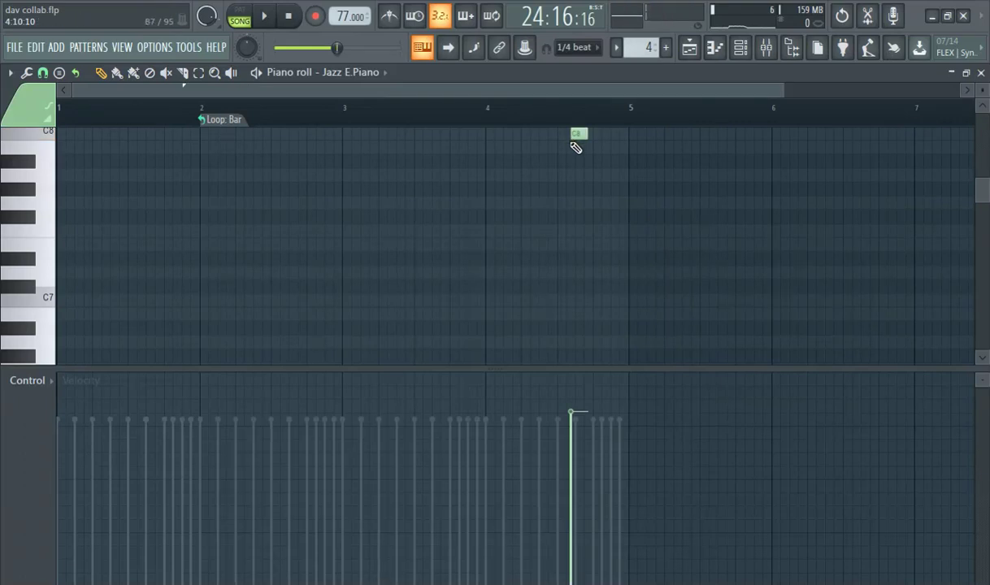
pyautogui.rightClick(572, 144)
pyautogui.rightClick(584, 134)
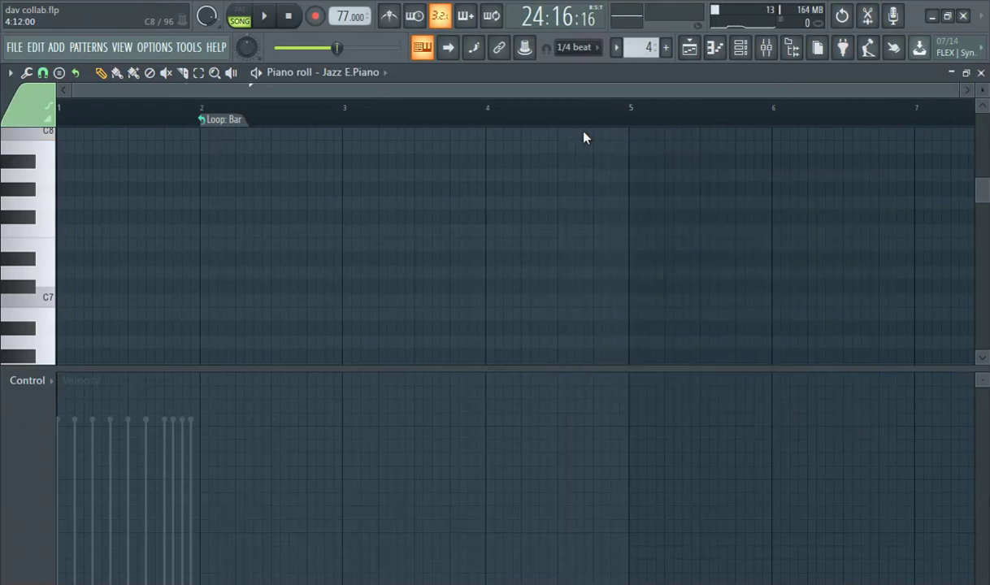
pyautogui.rightClick(582, 138)
# Step: Return from the piano roll to the playlist arrangement
pyautogui.click(689, 48)
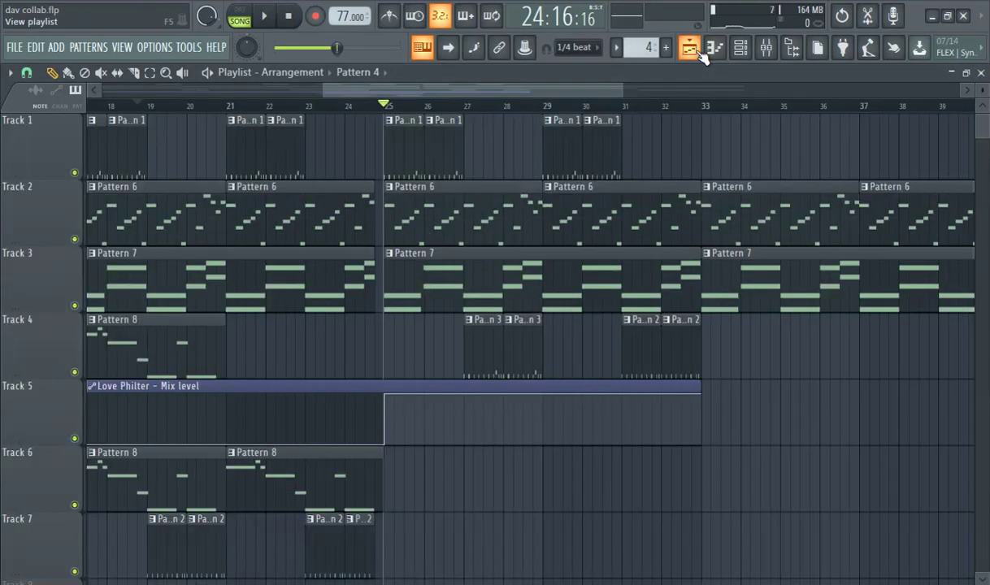
pyautogui.rightClick(702, 55)
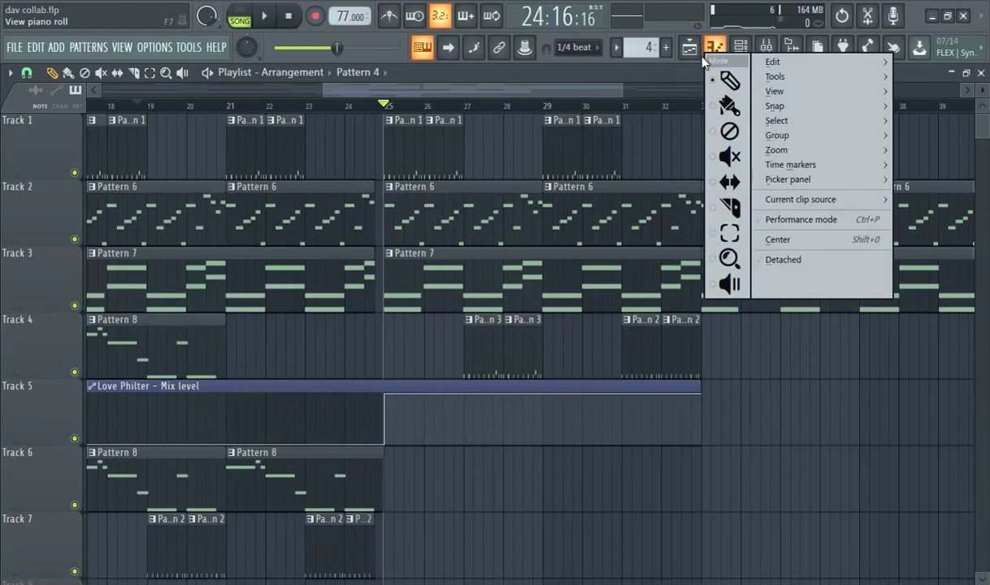
pyautogui.click(661, 72)
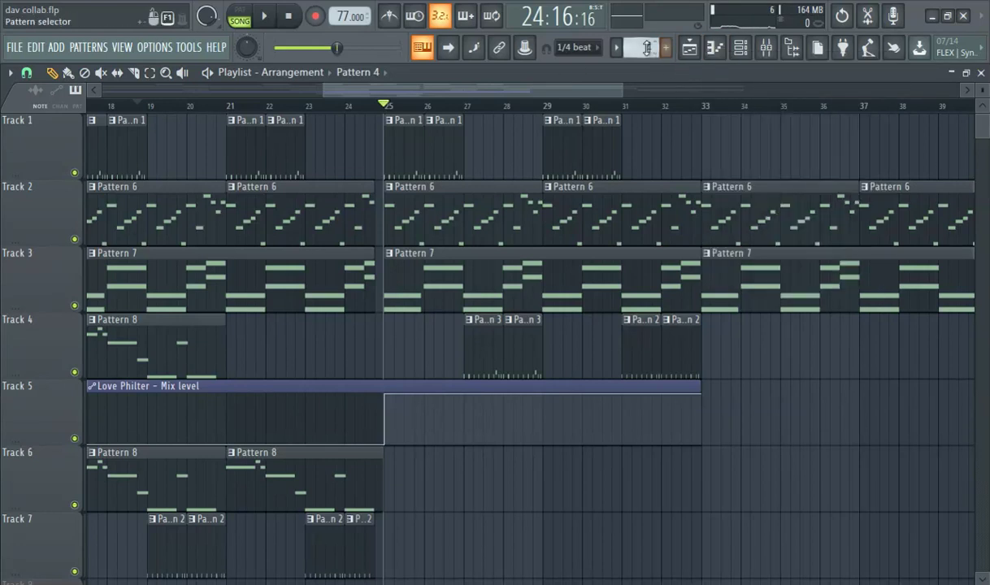
pyautogui.click(648, 48)
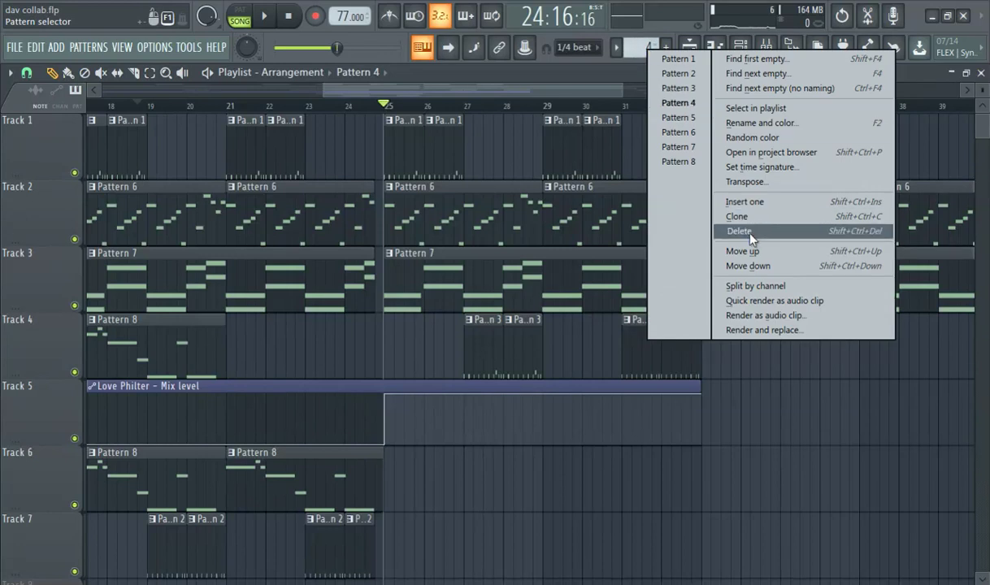
pyautogui.click(449, 87)
# Step: Remove all kick steps from the Flt_K, Cp_K and Bl_K channels of Pattern 4 in the channel rack
pyautogui.click(738, 55)
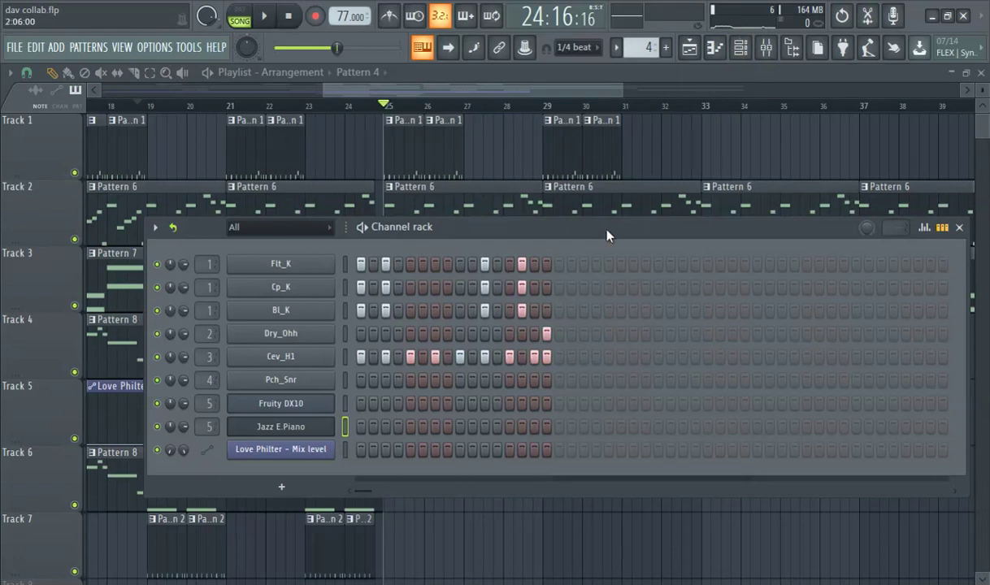
pyautogui.moveTo(605, 236); pyautogui.dragTo(574, 222)
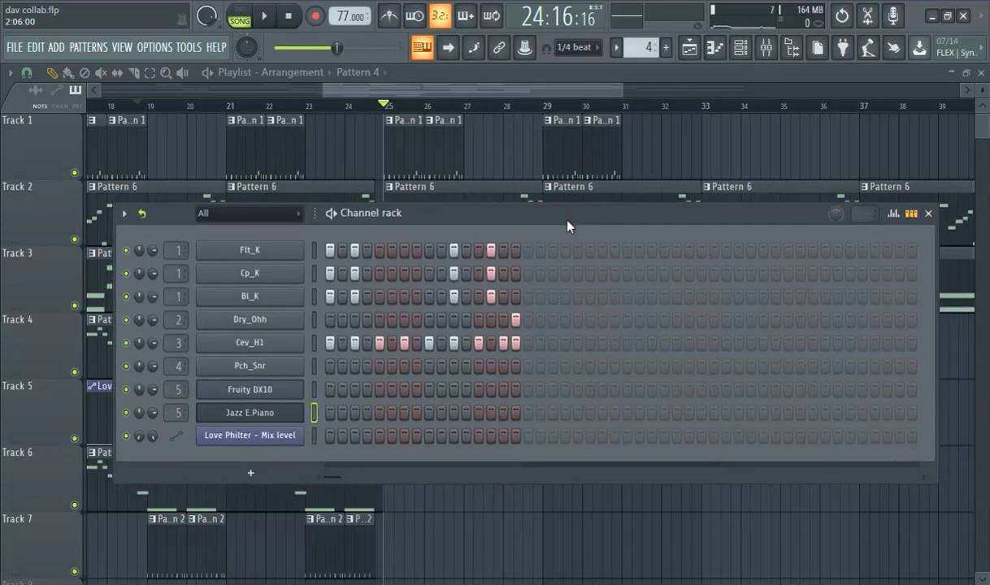
pyautogui.rightClick(330, 295)
pyautogui.rightClick(330, 275)
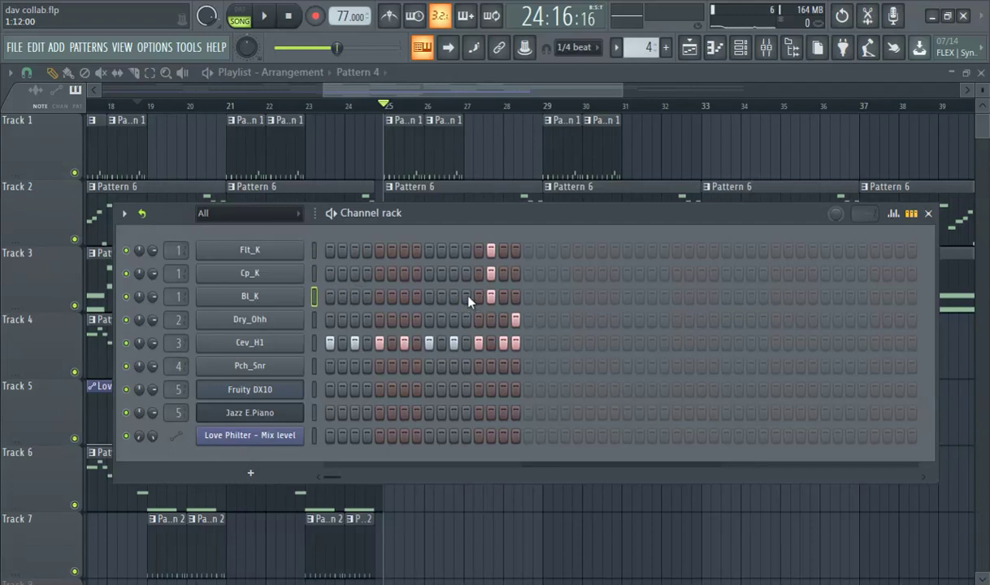
pyautogui.click(491, 296)
pyautogui.click(491, 250)
pyautogui.click(364, 91)
# Step: Place two Pattern 4 clips on Track 4 at bars 23 and 24
pyautogui.scroll(4, 439, 351)
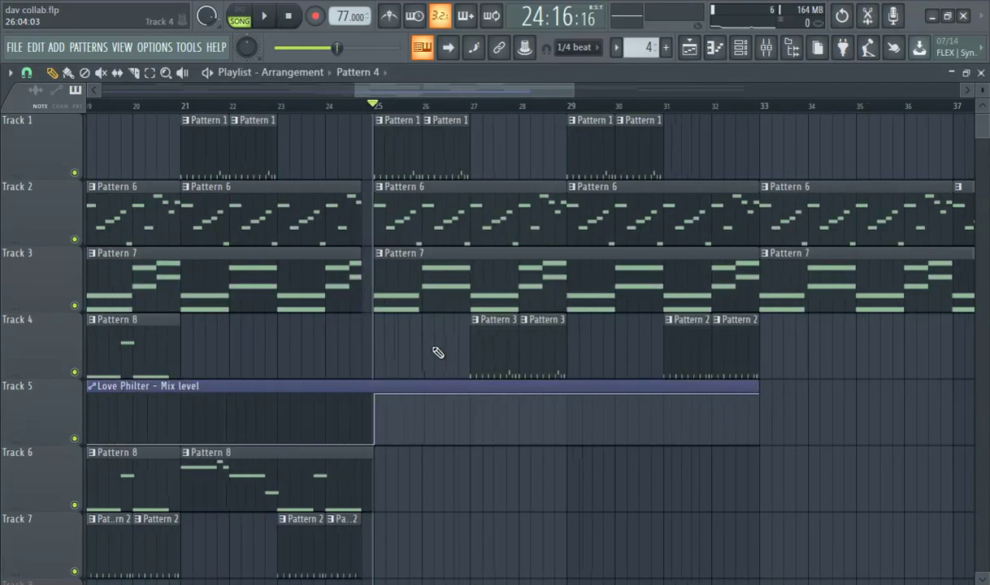
pyautogui.scroll(-2, 358, 420)
pyautogui.scroll(2, 281, 414)
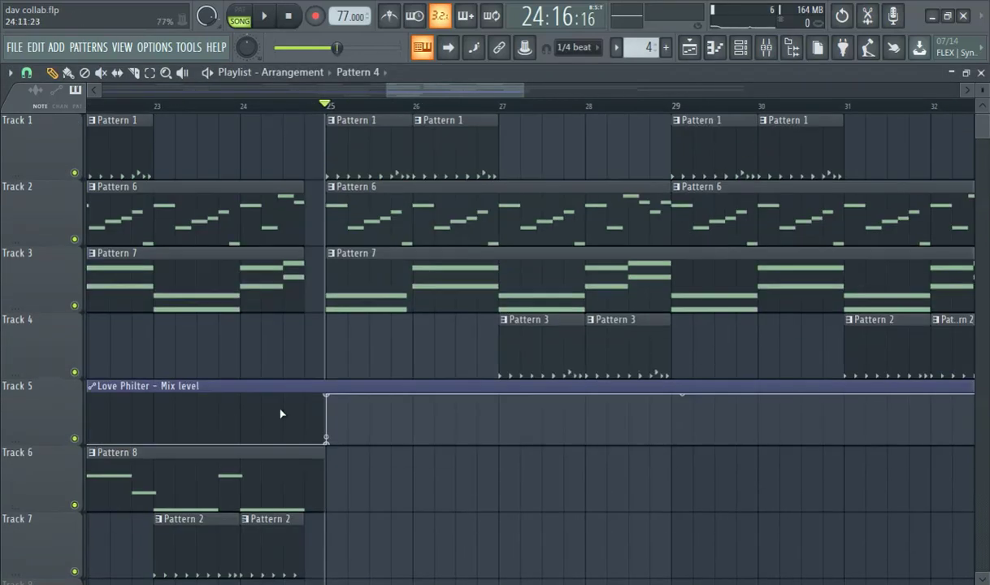
pyautogui.moveTo(421, 93); pyautogui.dragTo(341, 113)
pyautogui.click(691, 362)
pyautogui.moveTo(778, 345); pyautogui.dragTo(791, 341)
# Step: Delete the two Pattern 2 clips at bars 23 and 24 on Track 7
pyautogui.scroll(-2, 766, 405)
pyautogui.rightClick(719, 413)
pyautogui.rightClick(821, 443)
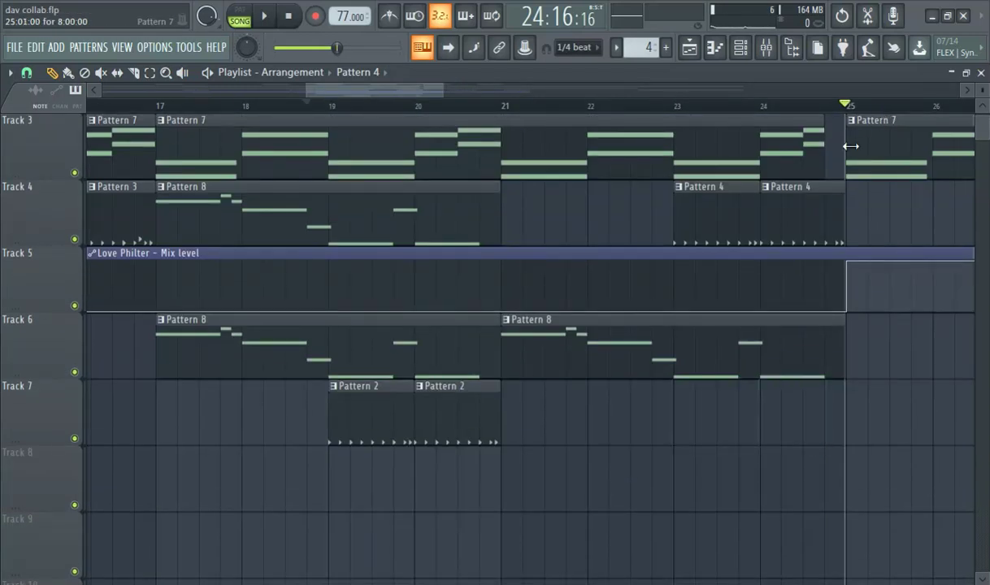
# Step: Play the song from bar 13 through bar 27 to listen to the section with the Pattern 4 clips
pyautogui.keyDown('ctrl'); pyautogui.scroll(-4, 823, 208); pyautogui.keyUp('ctrl')
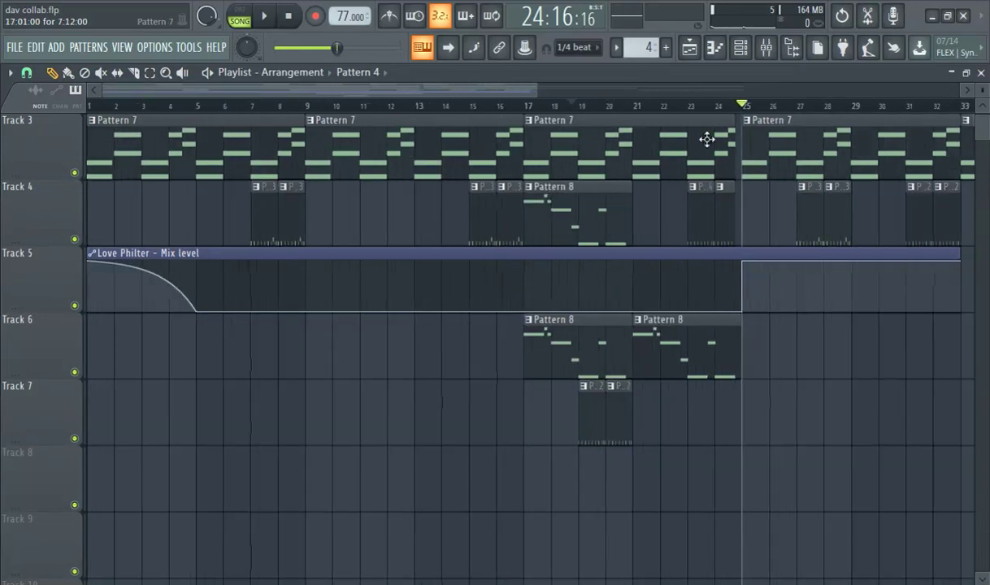
pyautogui.click(421, 108)
pyautogui.click(264, 16)
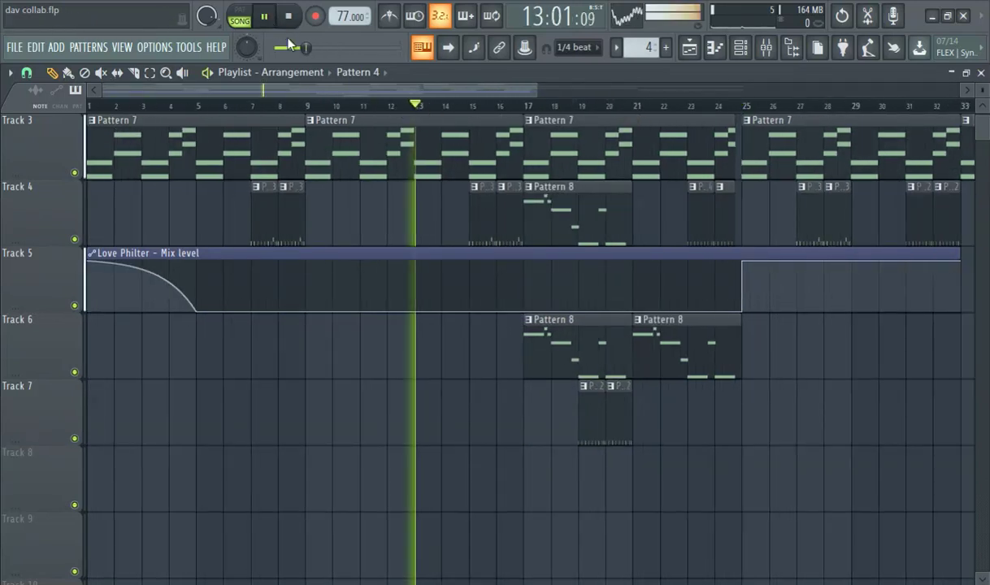
pyautogui.scroll(2, 513, 170)
pyautogui.keyDown('ctrl'); pyautogui.scroll(2, 589, 200); pyautogui.keyUp('ctrl')
pyautogui.keyDown('ctrl'); pyautogui.scroll(2, 588, 199); pyautogui.keyUp('ctrl')
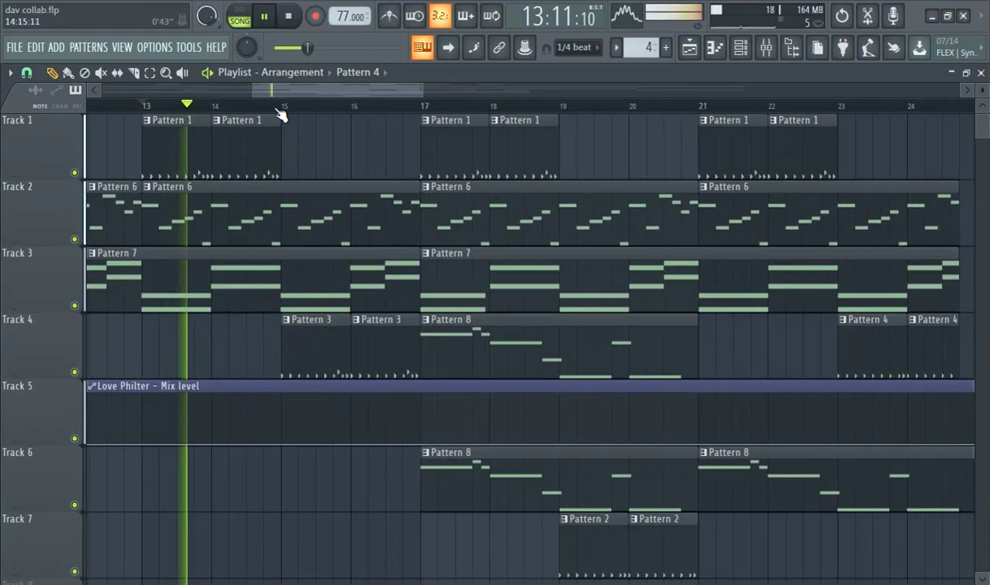
pyautogui.moveTo(280, 88); pyautogui.dragTo(318, 93)
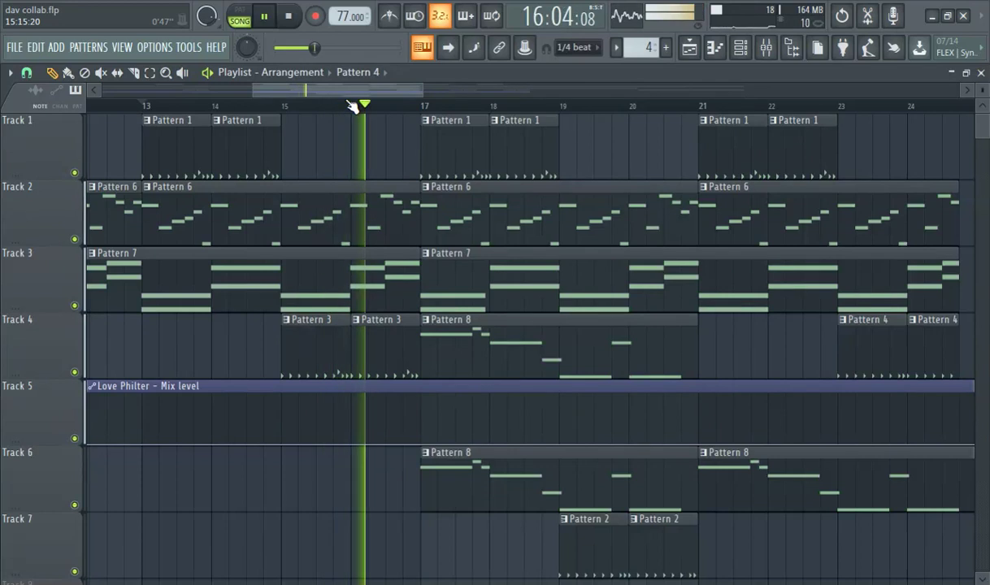
pyautogui.moveTo(352, 89); pyautogui.dragTo(376, 92)
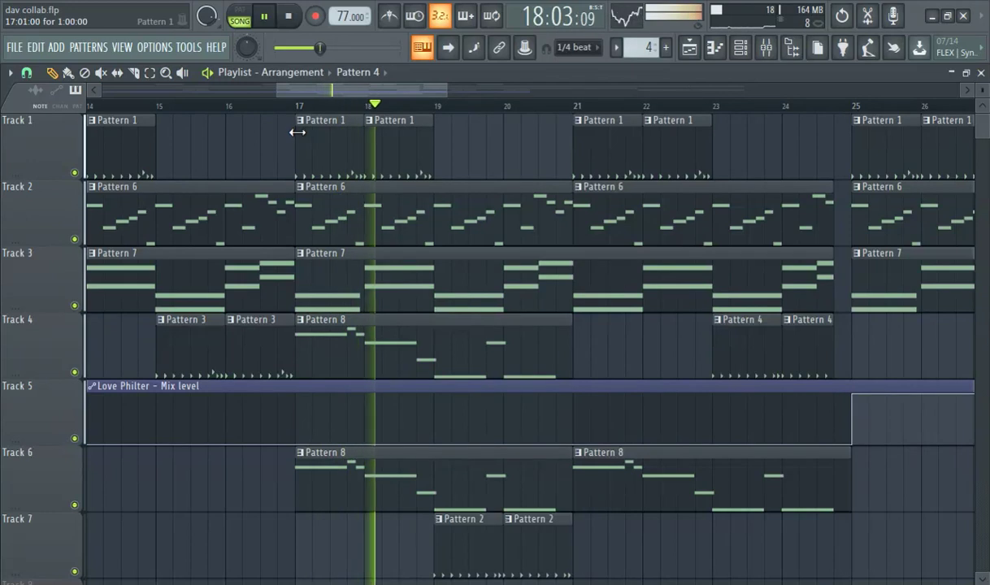
pyautogui.click(382, 73)
pyautogui.moveTo(302, 90); pyautogui.dragTo(324, 87)
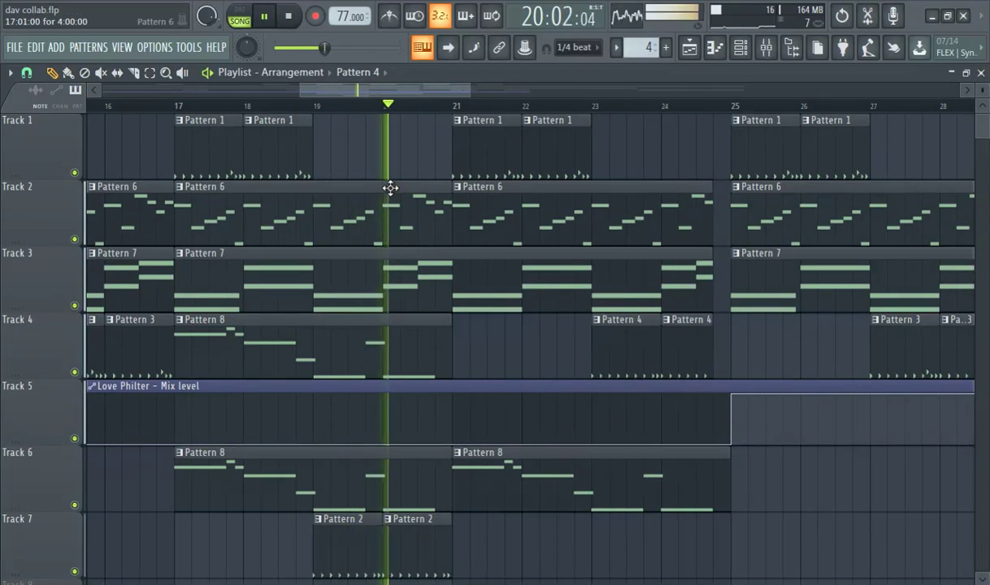
pyautogui.moveTo(397, 94); pyautogui.dragTo(446, 123)
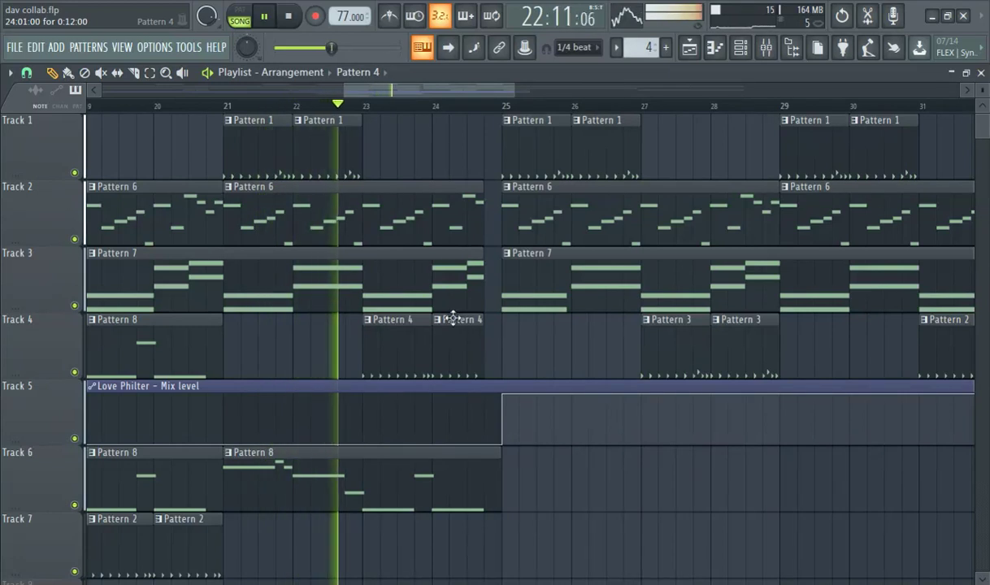
pyautogui.moveTo(375, 95); pyautogui.dragTo(421, 101)
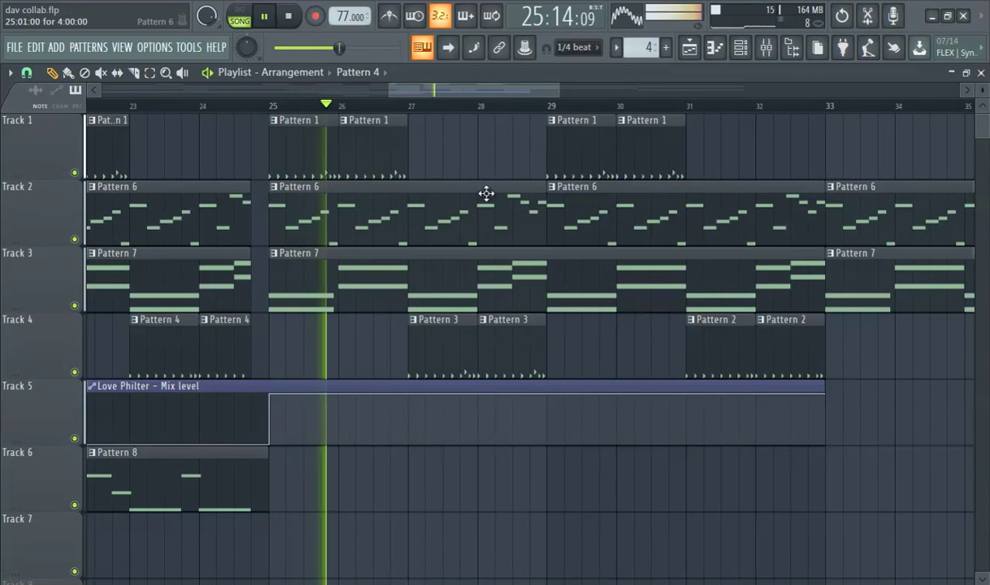
pyautogui.moveTo(530, 95)
pyautogui.mouseDown()
pyautogui.moveTo(561, 95)
pyautogui.moveTo(519, 105)
pyautogui.mouseUp()
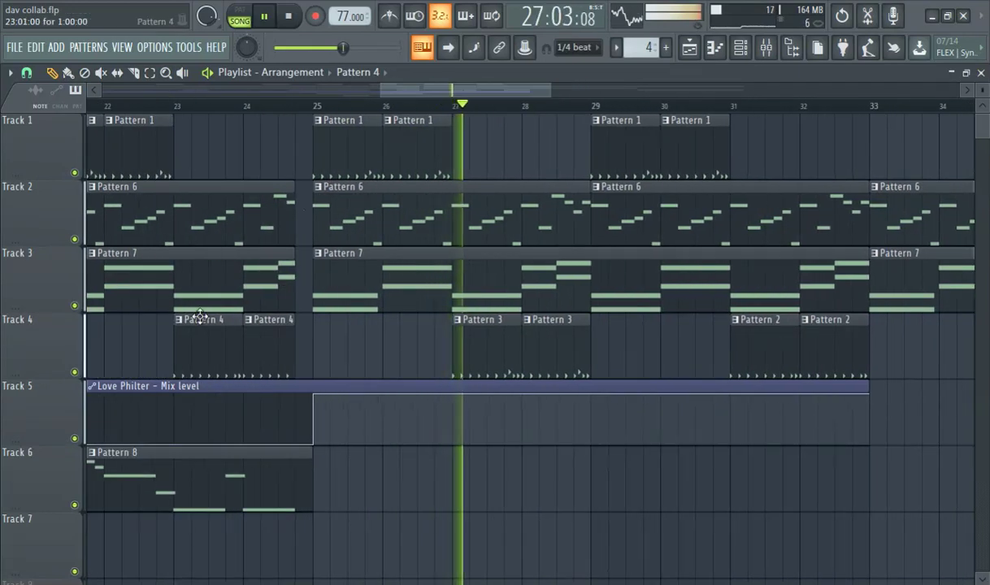
# Step: Replace the two Pattern 2 clips on Track 4 at bars 31 and 32 with Pattern 4 clips
pyautogui.rightClick(764, 341)
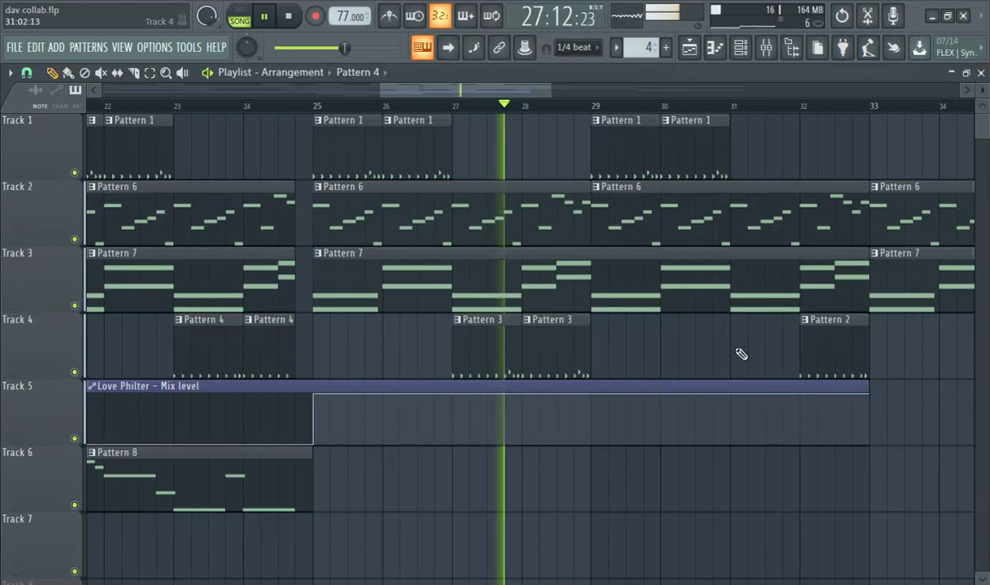
pyautogui.click(741, 350)
pyautogui.rightClick(823, 353)
pyautogui.click(822, 353)
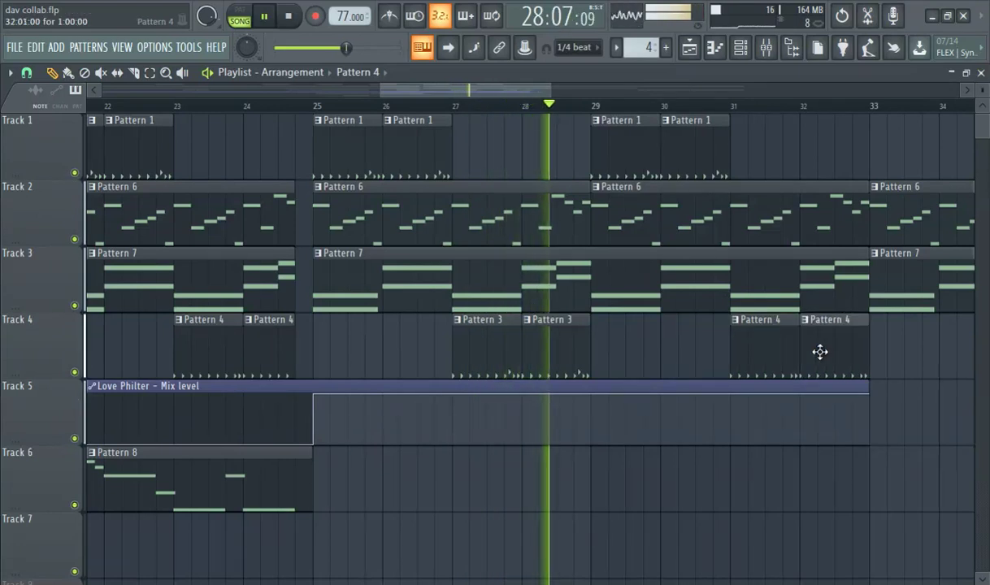
# Step: Review the drum patterns' step sequences in the channel rack and make Pattern 1 the active pattern for the playlist
pyautogui.moveTo(497, 87); pyautogui.dragTo(541, 88)
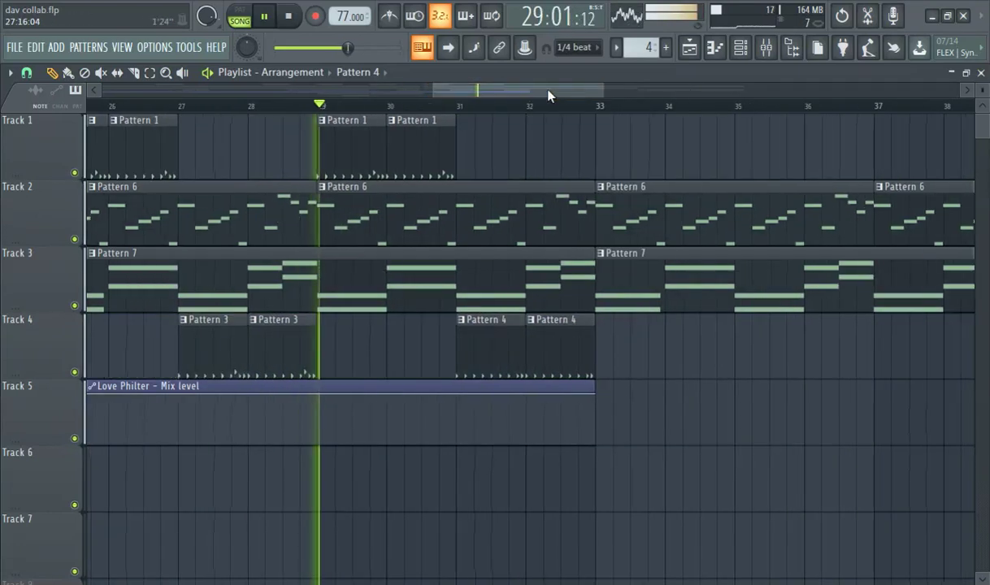
pyautogui.scroll(-3, 548, 176)
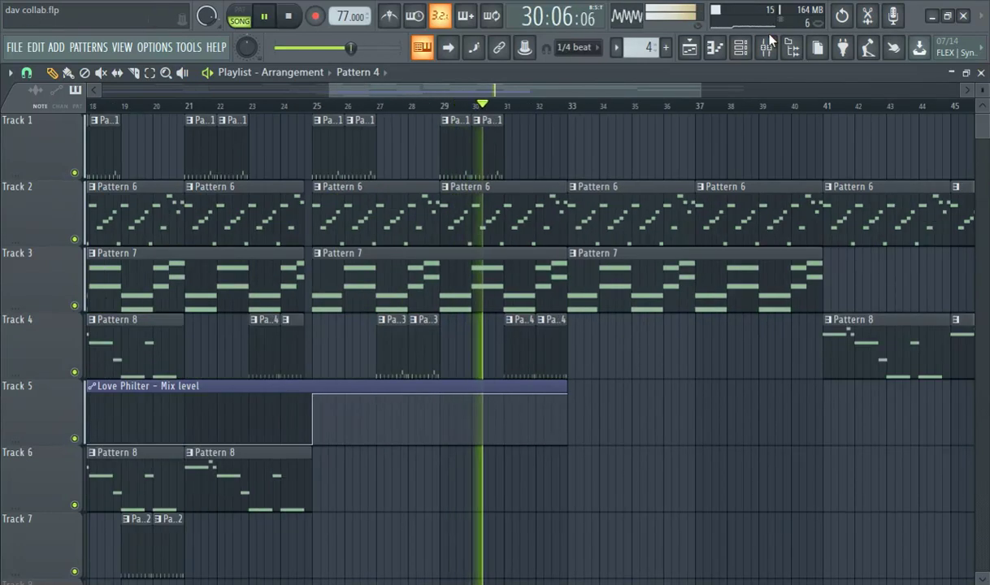
pyautogui.click(742, 49)
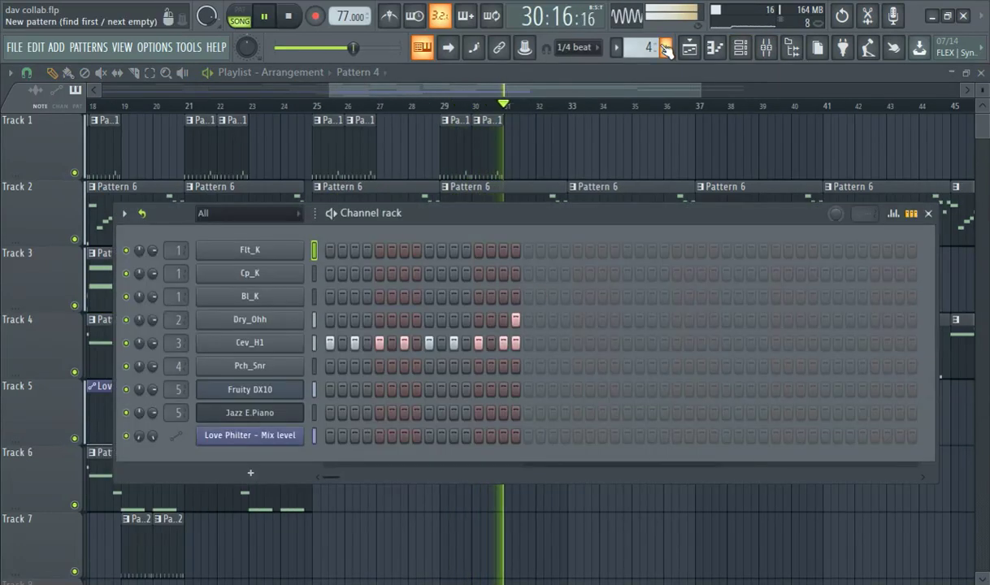
pyautogui.scroll(-3, 650, 46)
pyautogui.scroll(2, 650, 46)
pyautogui.scroll(4, 650, 46)
pyautogui.scroll(-2, 650, 47)
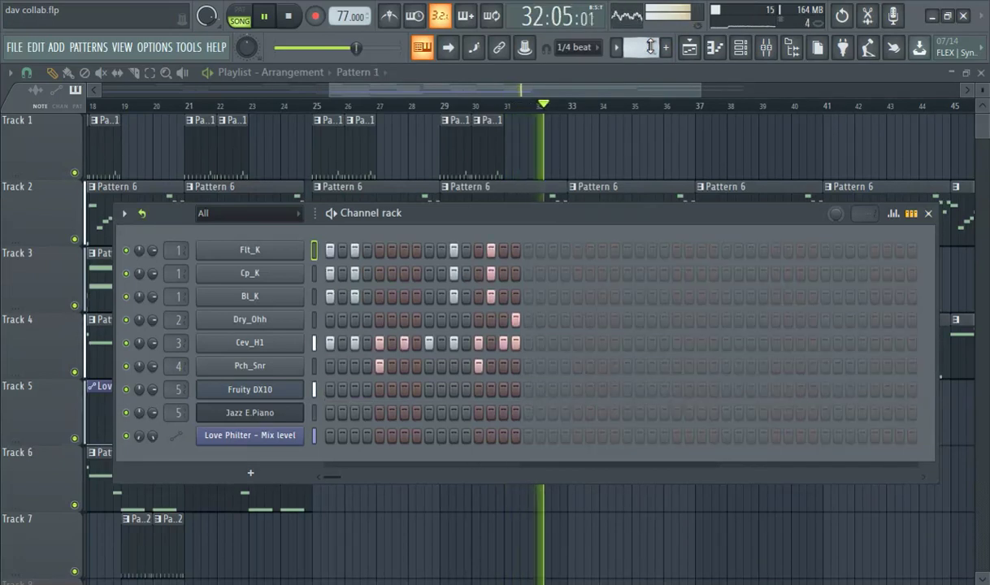
pyautogui.press('F6')
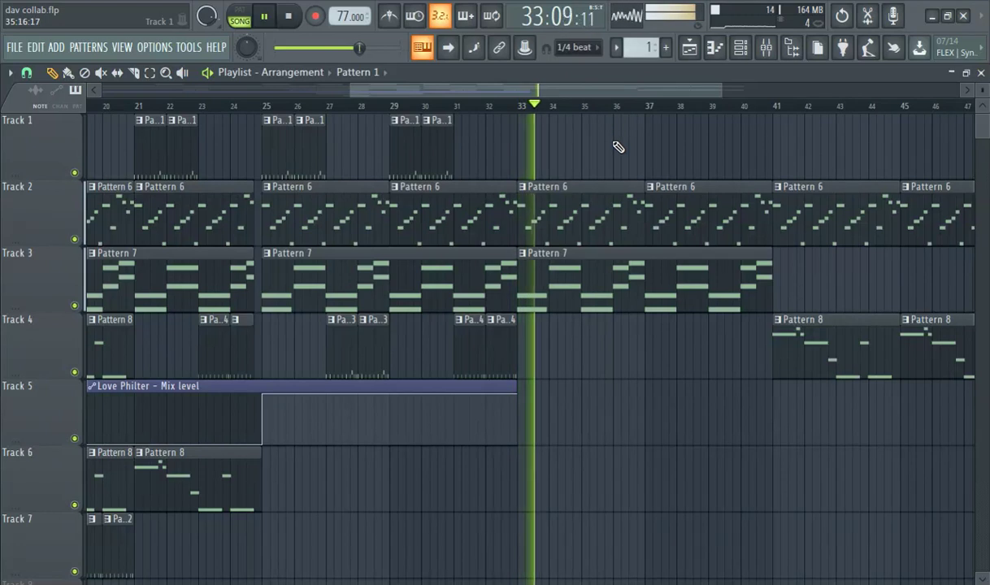
pyautogui.scroll(-2, 618, 147)
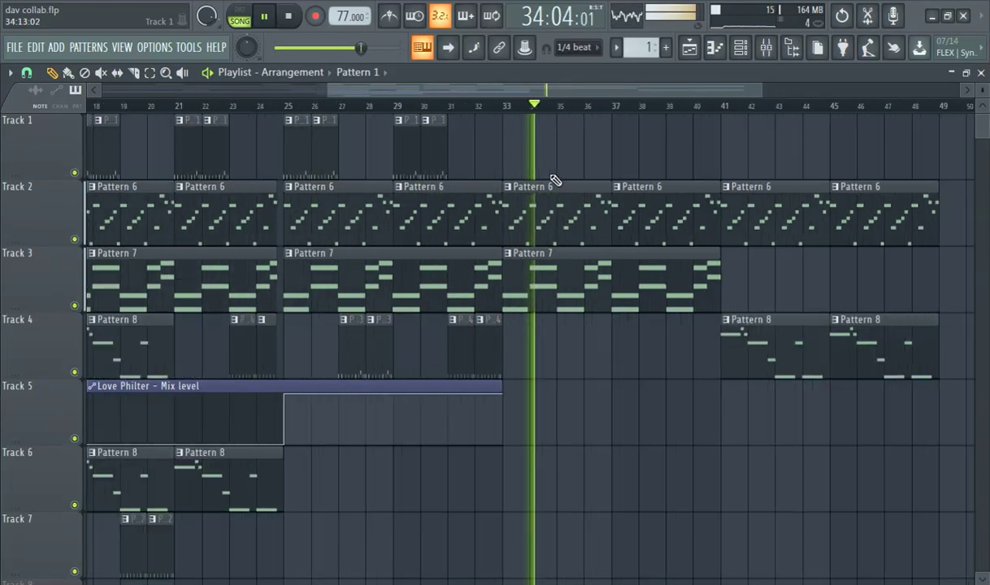